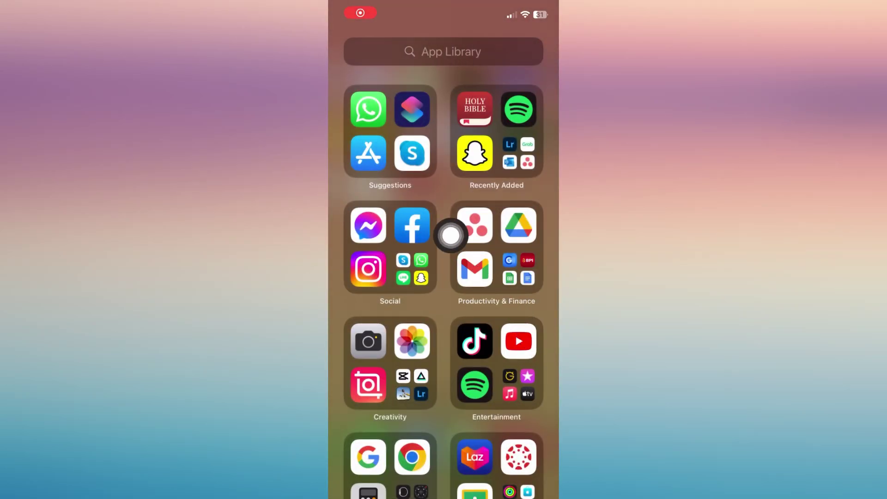
Step: Launch Facebook from the App Library and go to its main menu
click(411, 225)
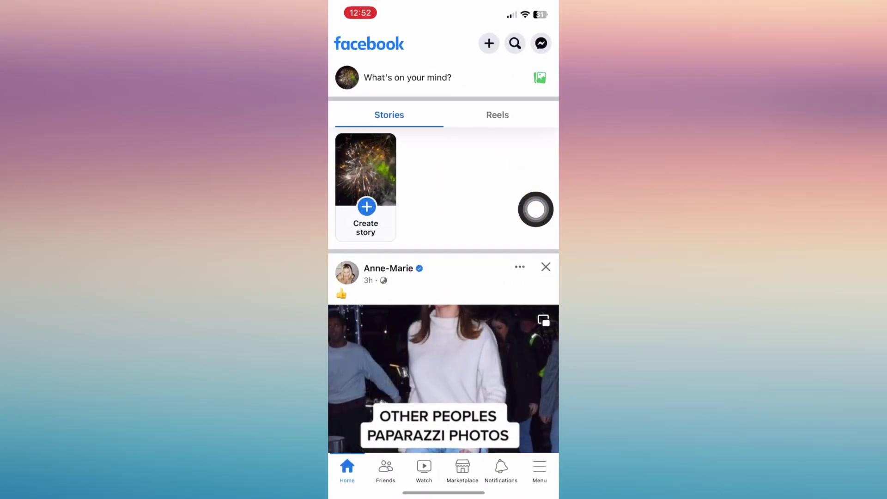
click(539, 471)
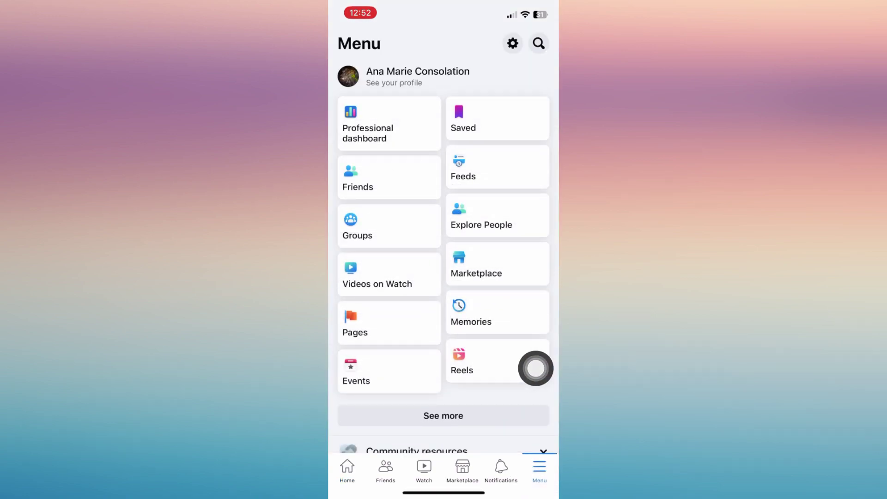
scroll(536, 368, down, 3)
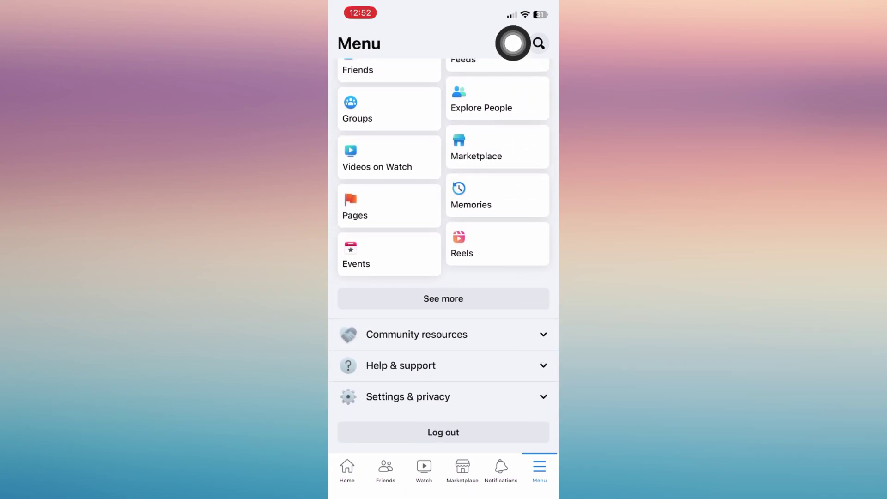
Step: Go to Facebook Settings from the Settings & privacy section
click(513, 43)
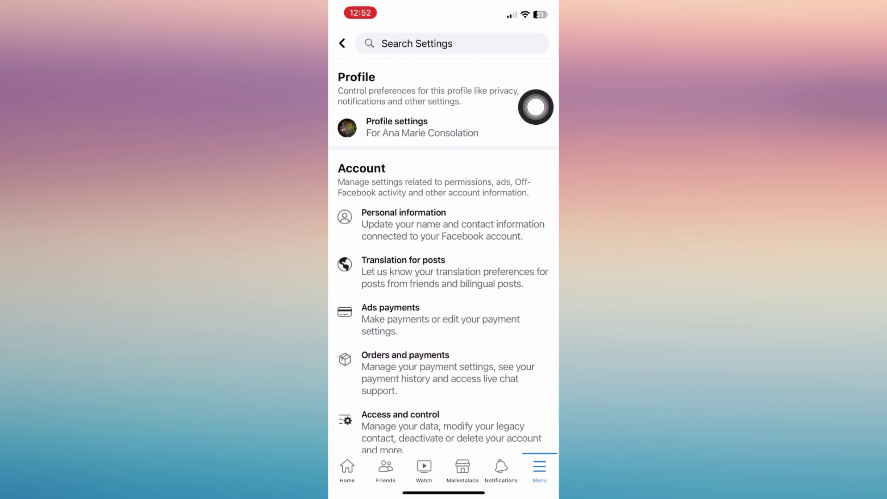
scroll(536, 107, down, 5)
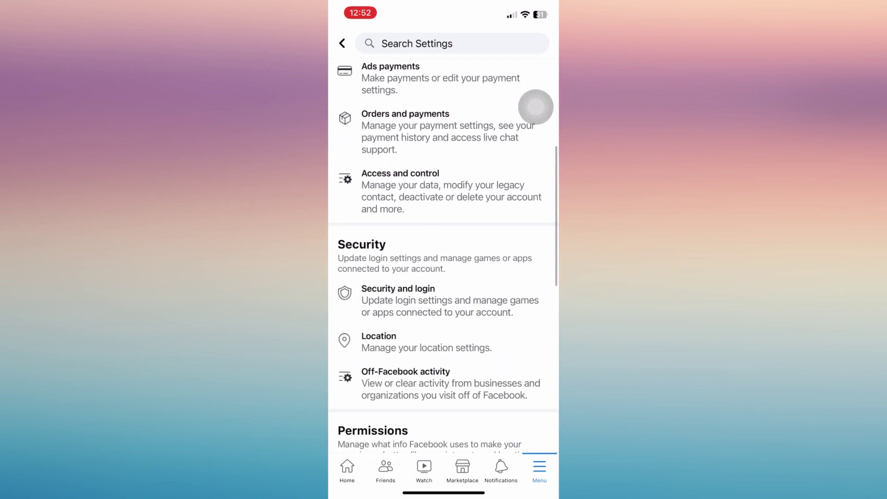
scroll(536, 107, down, 2)
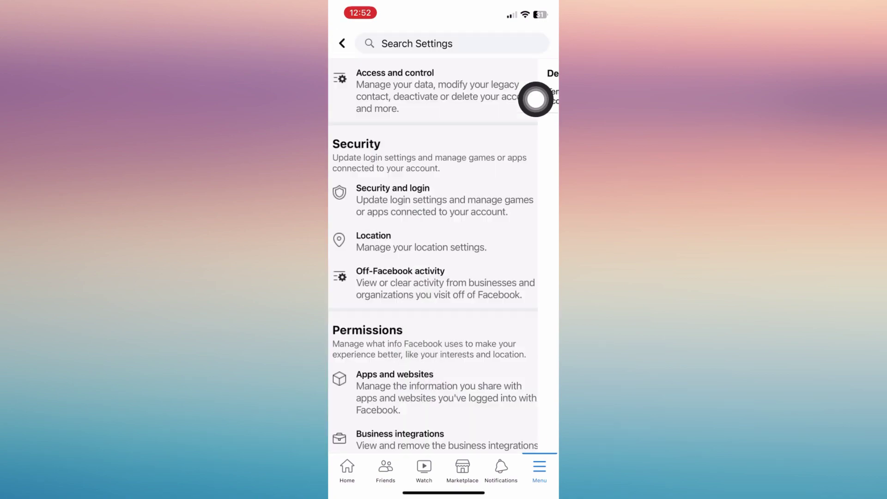
scroll(444, 278, down, 5)
scroll(443, 257, down, 3)
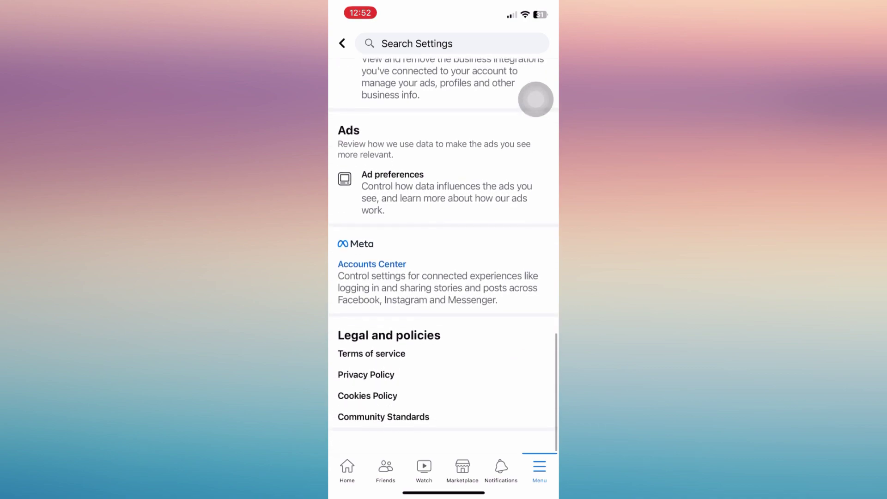
scroll(444, 257, up, 5)
scroll(443, 256, up, 5)
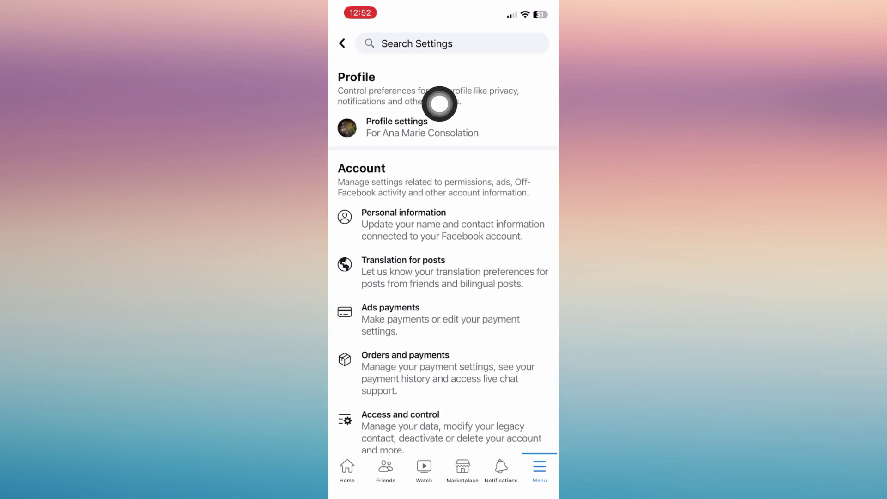
Step: Go to Active Status in the Privacy section of Profile settings
click(535, 114)
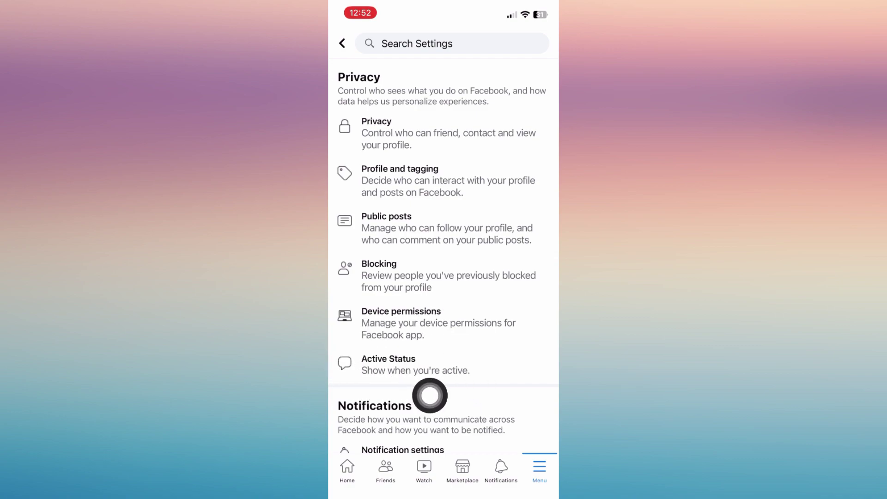
click(535, 376)
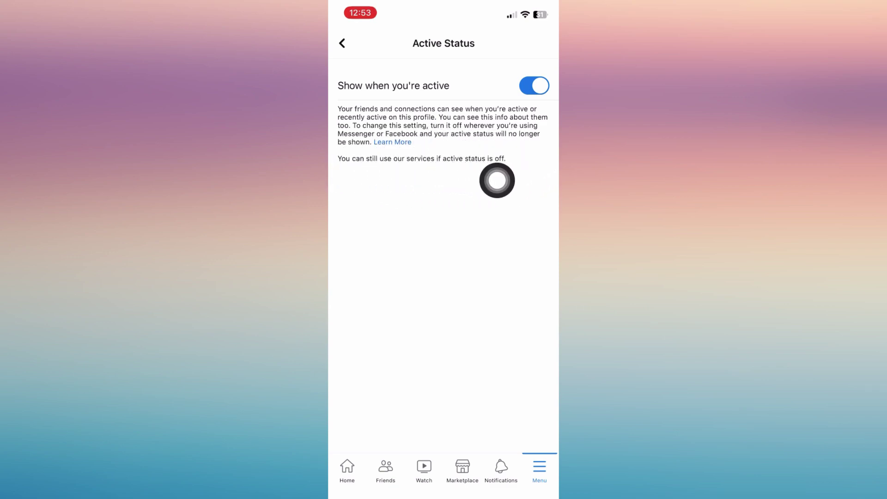
Step: Turn off 'Show when you're active', briefly re-enable it, then confirm it off again
click(539, 83)
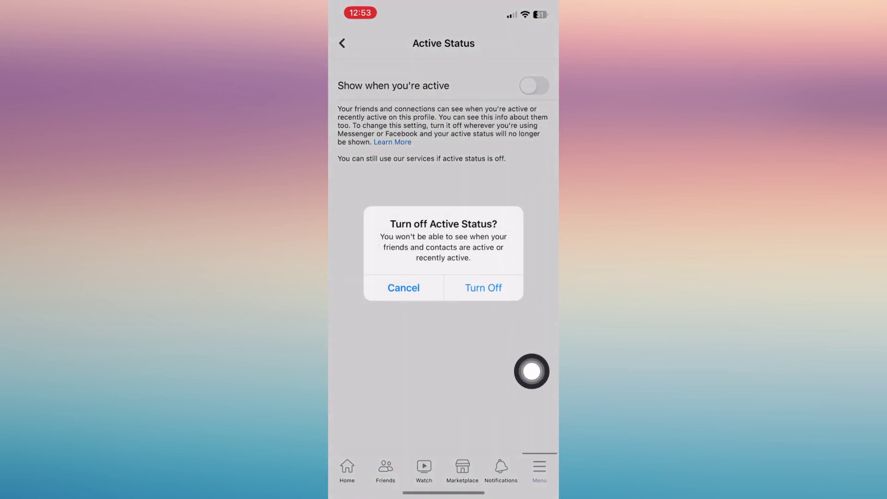
click(483, 287)
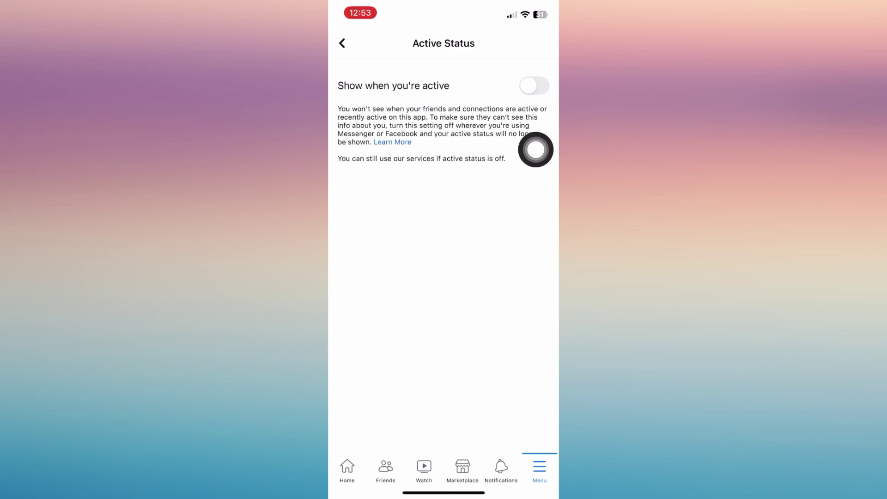
click(536, 150)
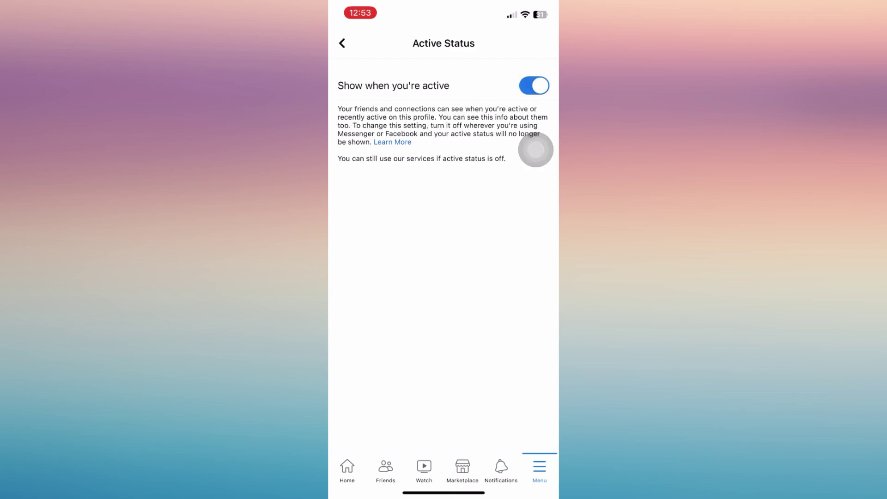
click(533, 85)
click(483, 290)
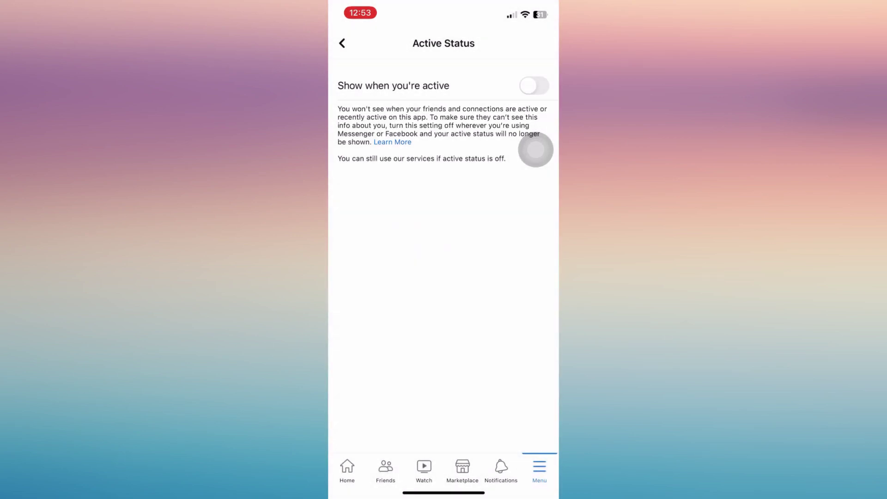